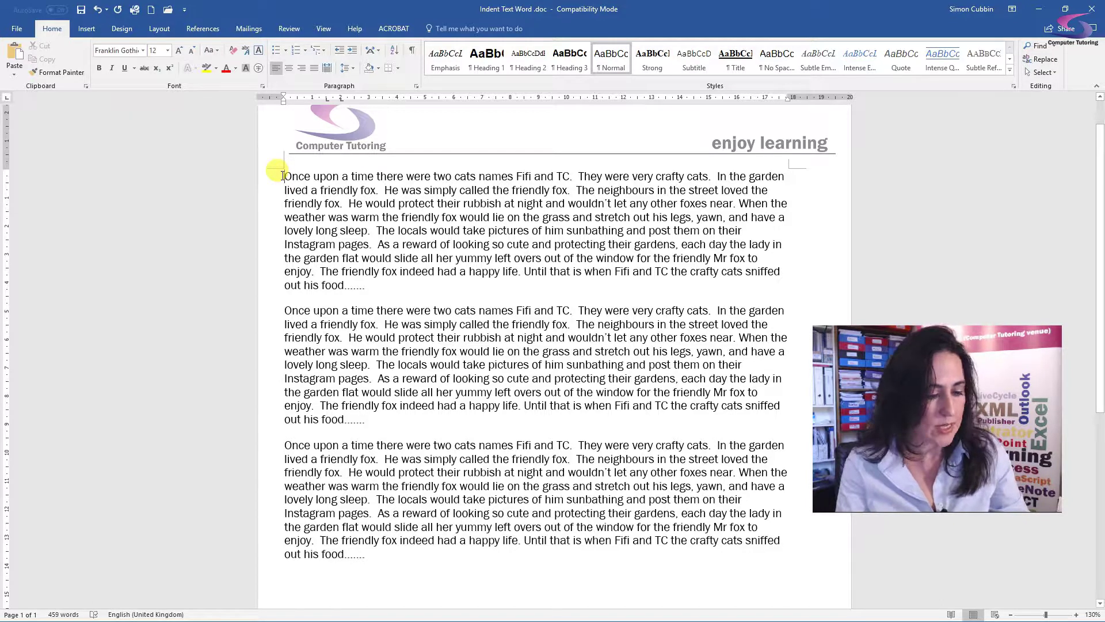
Step: Indent the first line of each of the three story paragraphs with Tab
click(282, 176)
key(Tab)
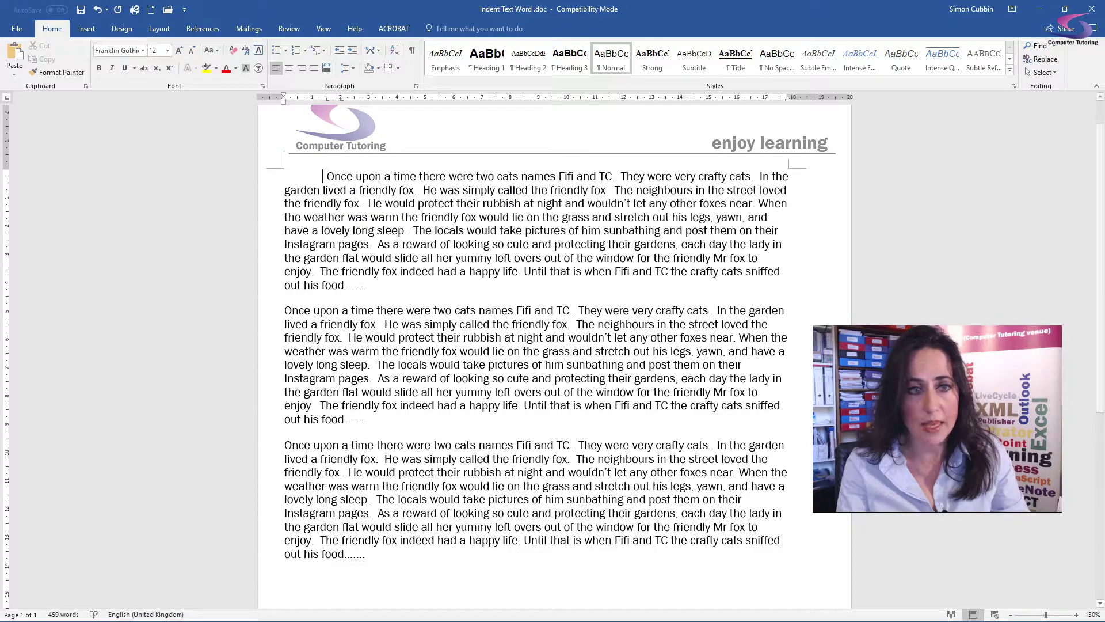
click(282, 311)
key(Tab)
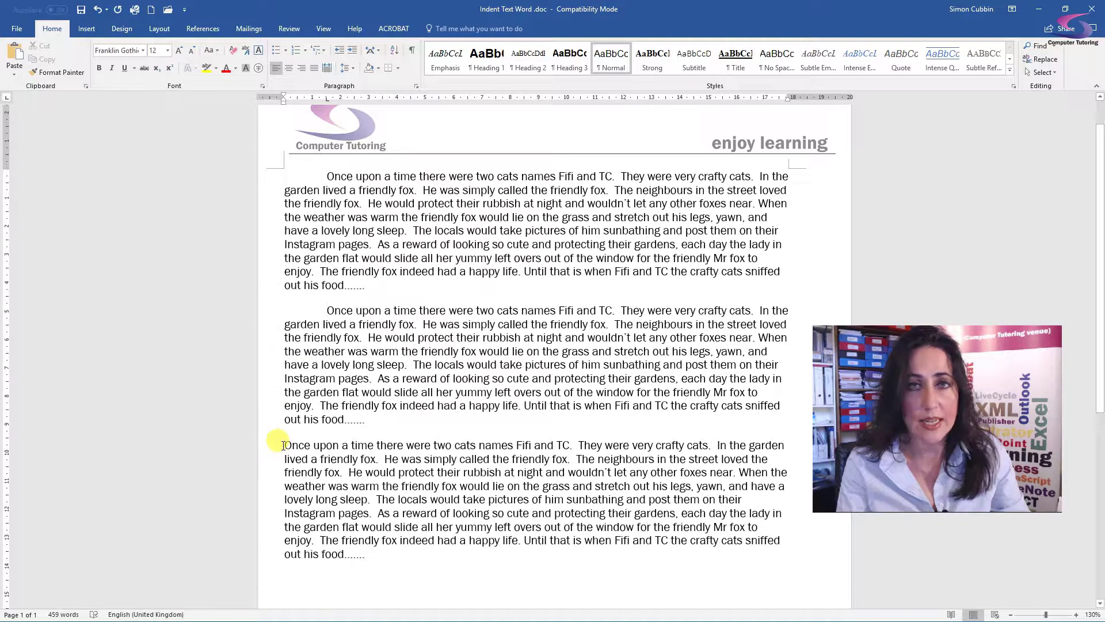
click(283, 445)
key(Tab)
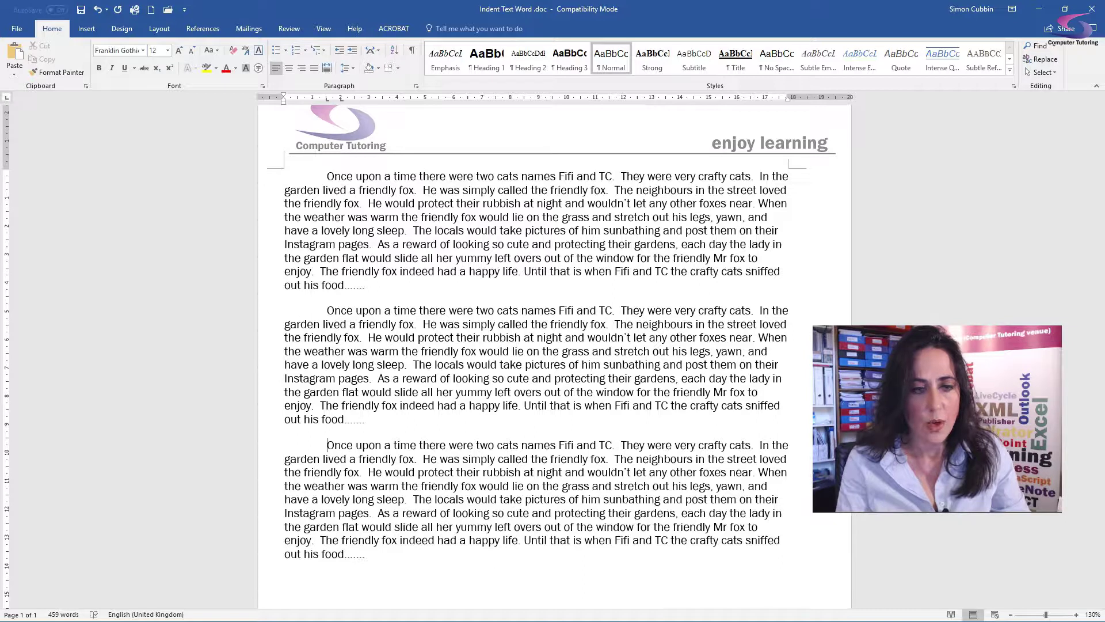
Step: Add a practice paragraph 'Once upon' below the story and Tab-indent its first line
click(389, 552)
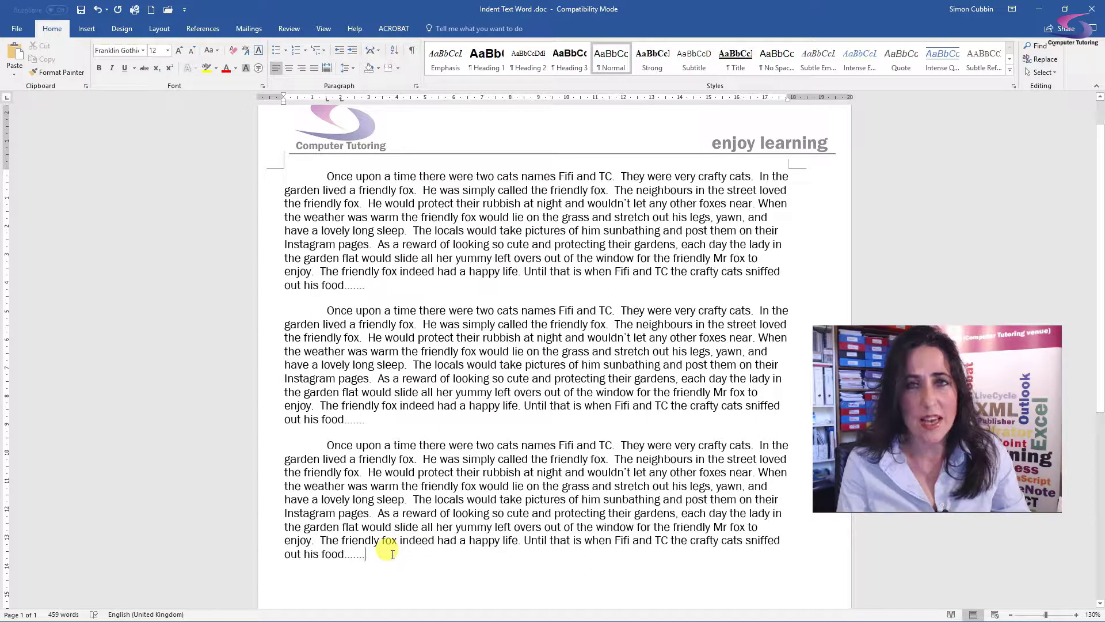
key(Return)
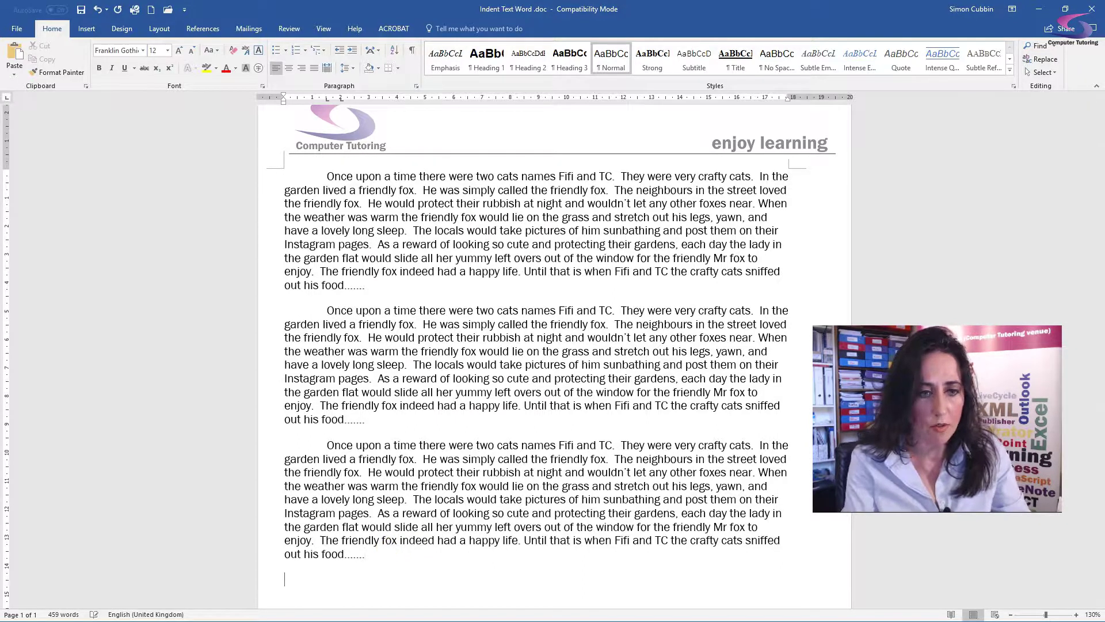
text(Once u)
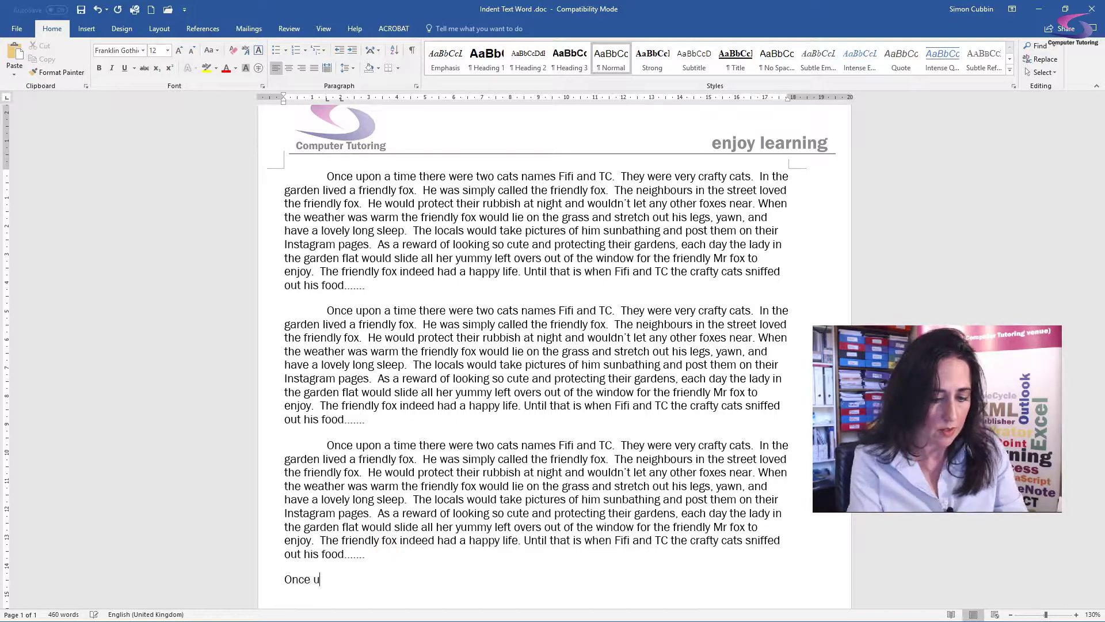
text(pon)
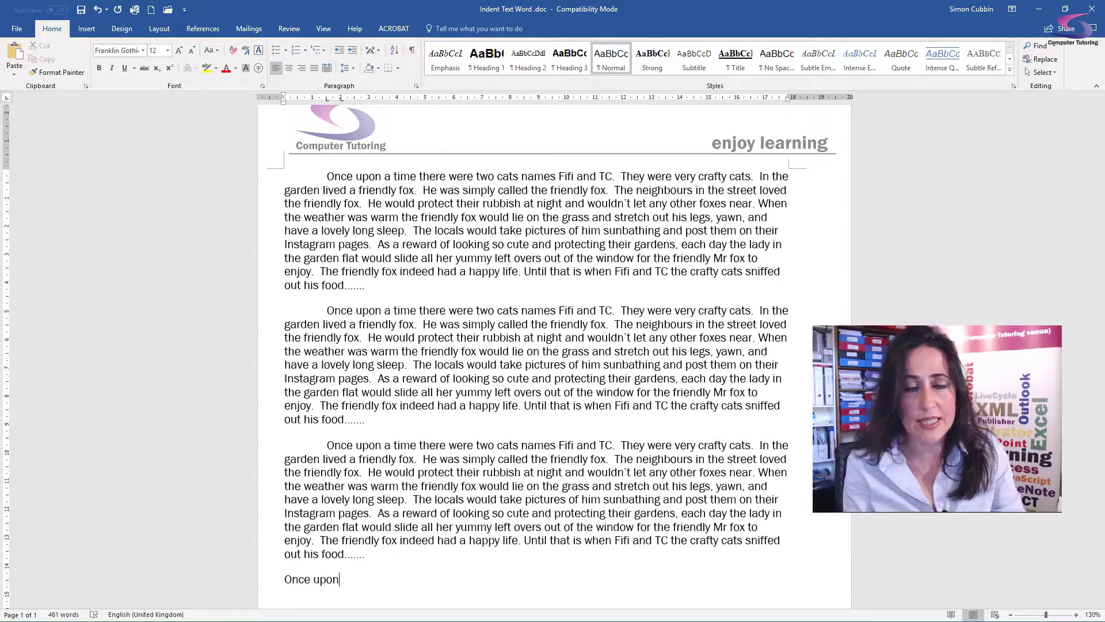
click(285, 577)
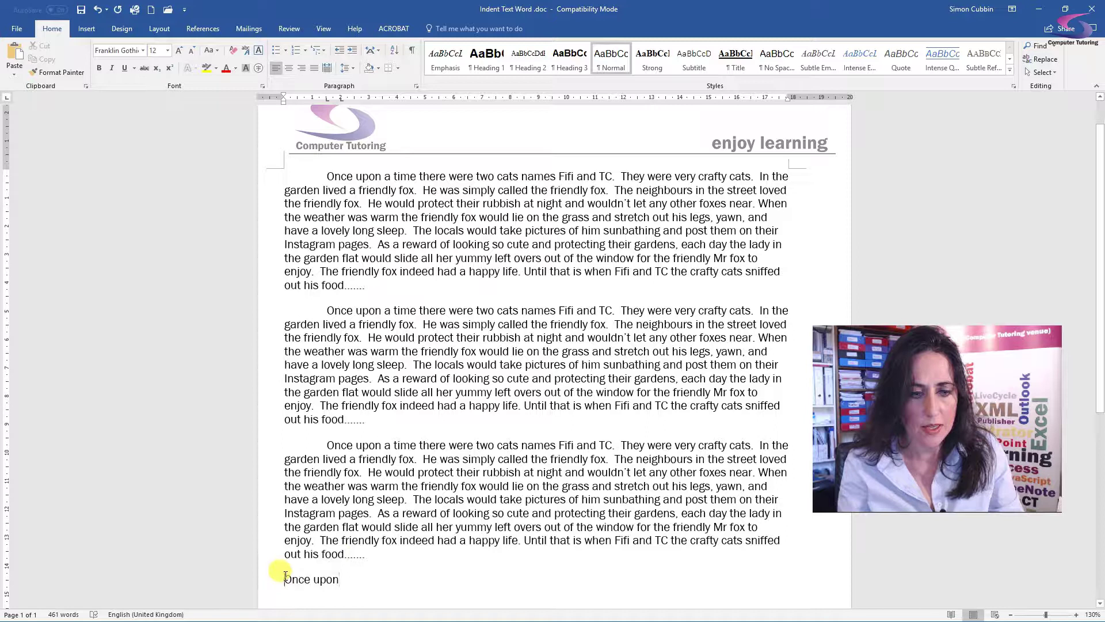
key(Tab)
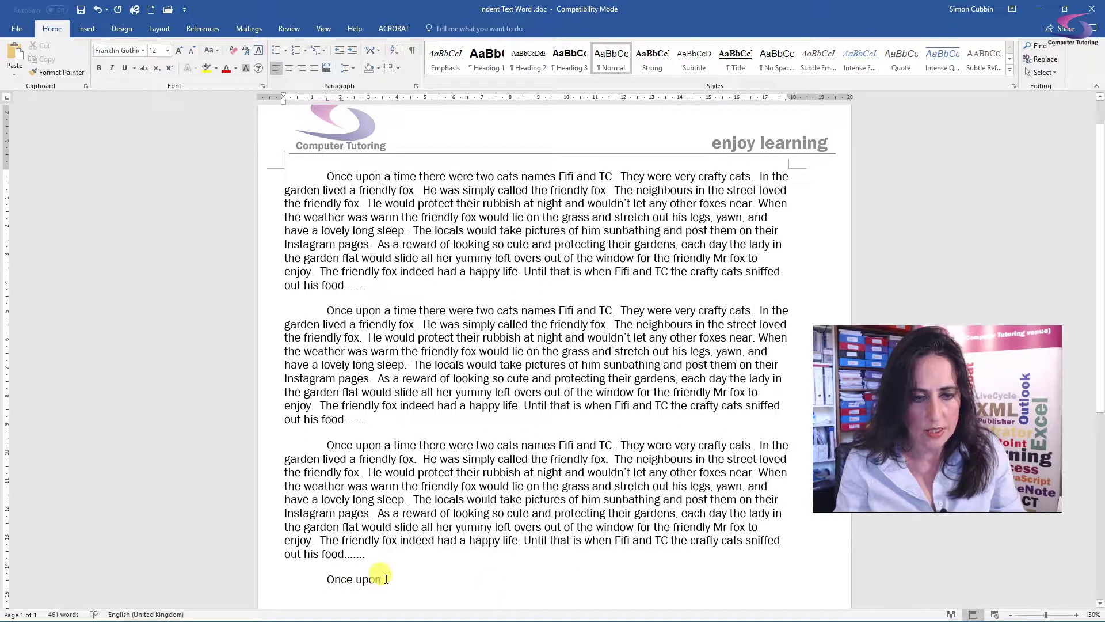
Step: Delete the practice line and remove the Tab indents from all three paragraphs
drag(382, 581, 314, 575)
key(BackSpace)
key(BackSpace)
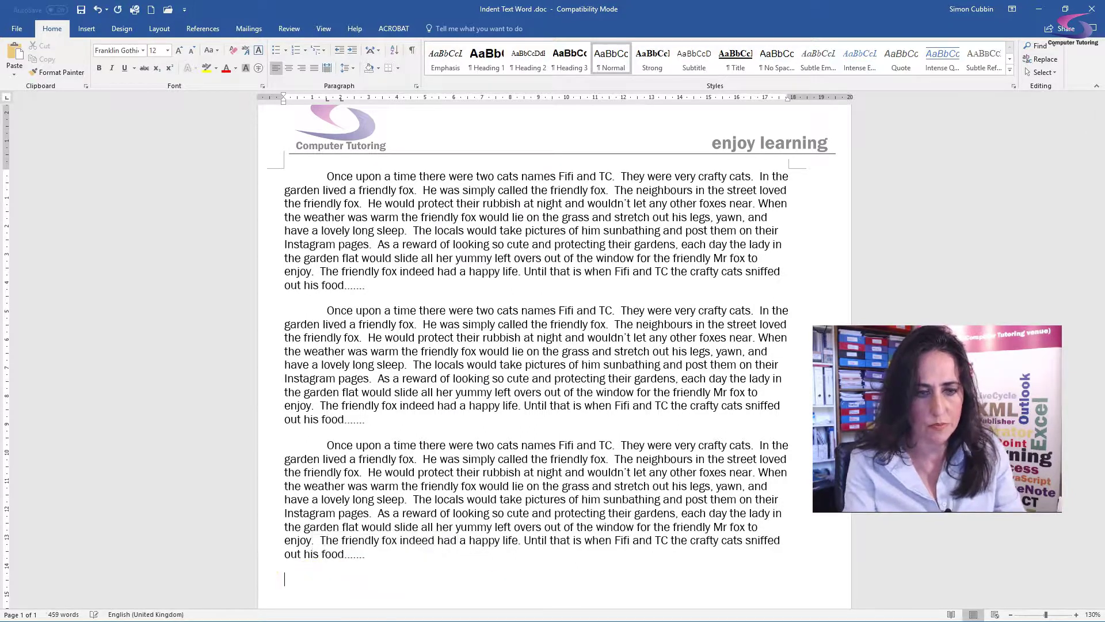
click(326, 445)
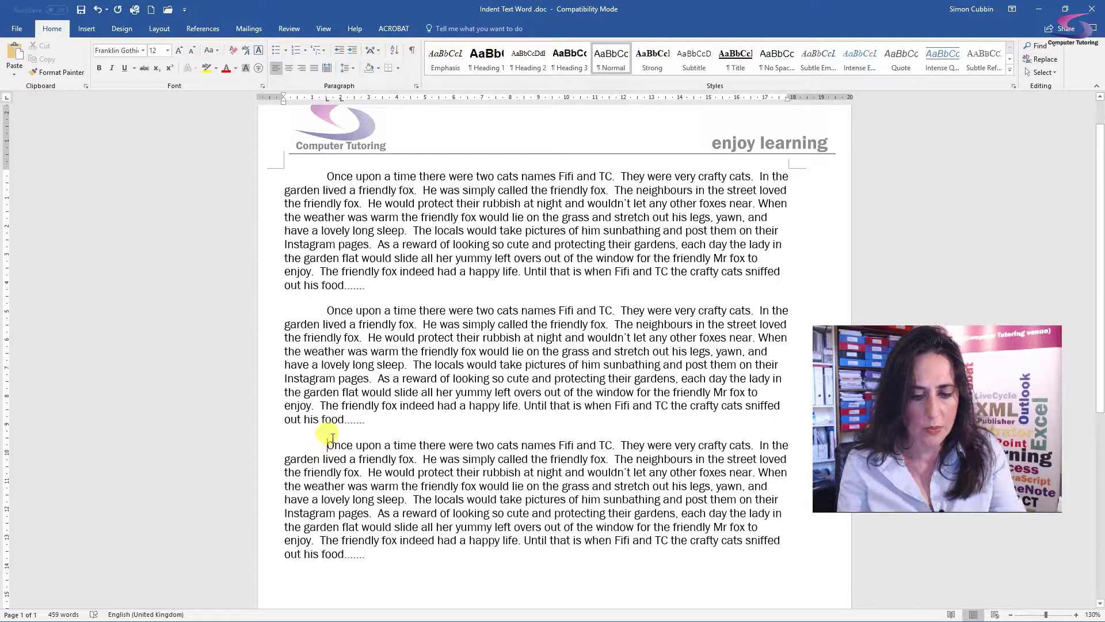
key(BackSpace)
click(327, 311)
key(BackSpace)
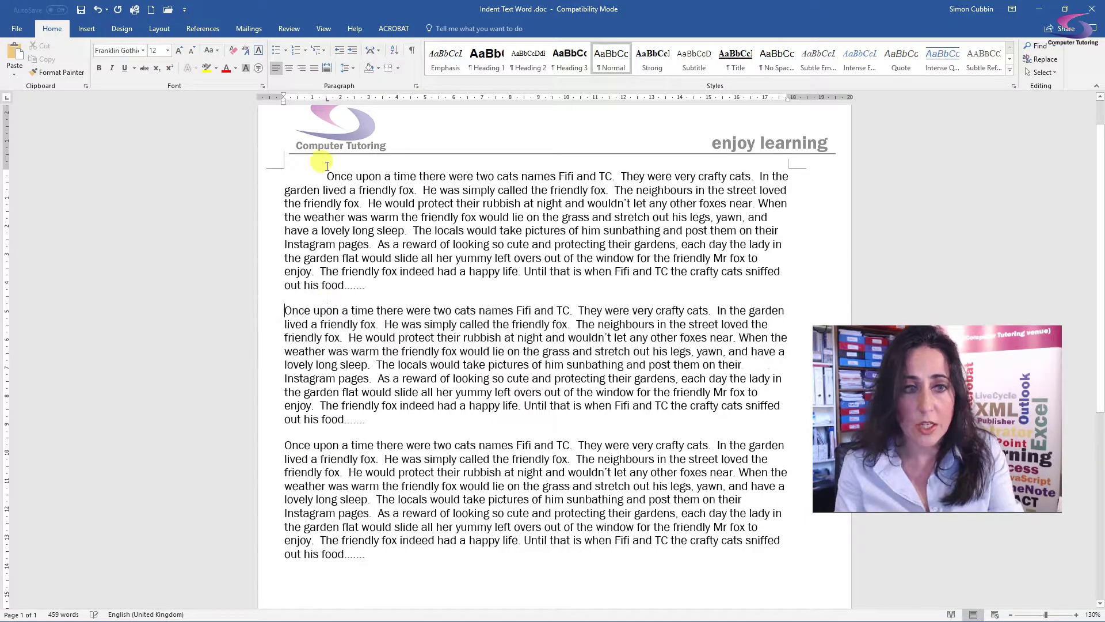
click(327, 177)
key(BackSpace)
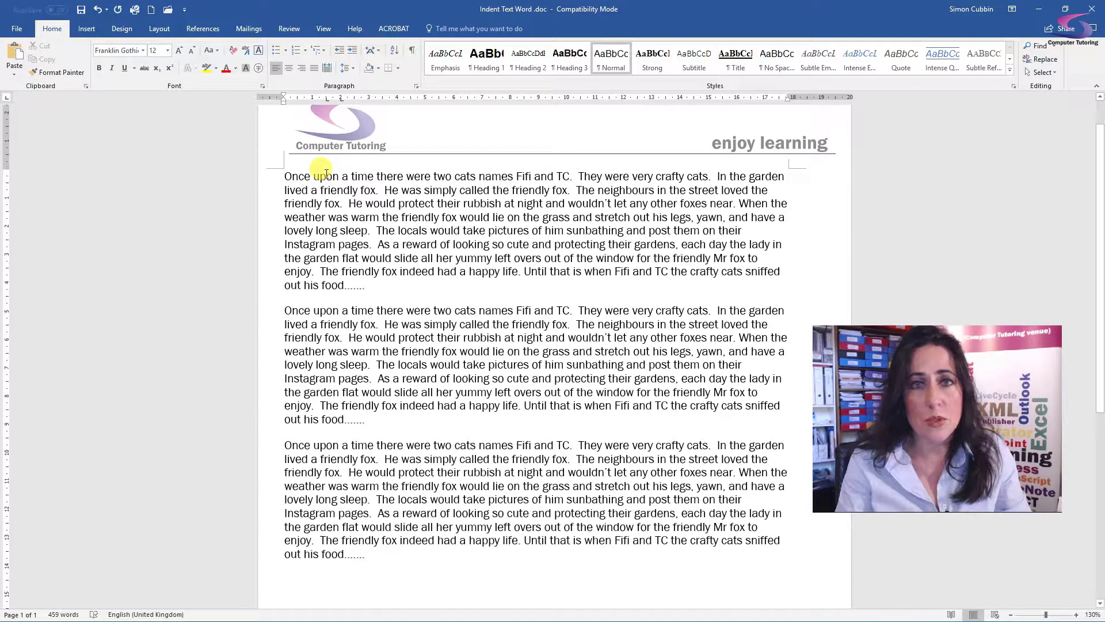
Step: Select all text and, in the Paragraph dialog, set Left to 0.5 cm and Special to First line
click(374, 549)
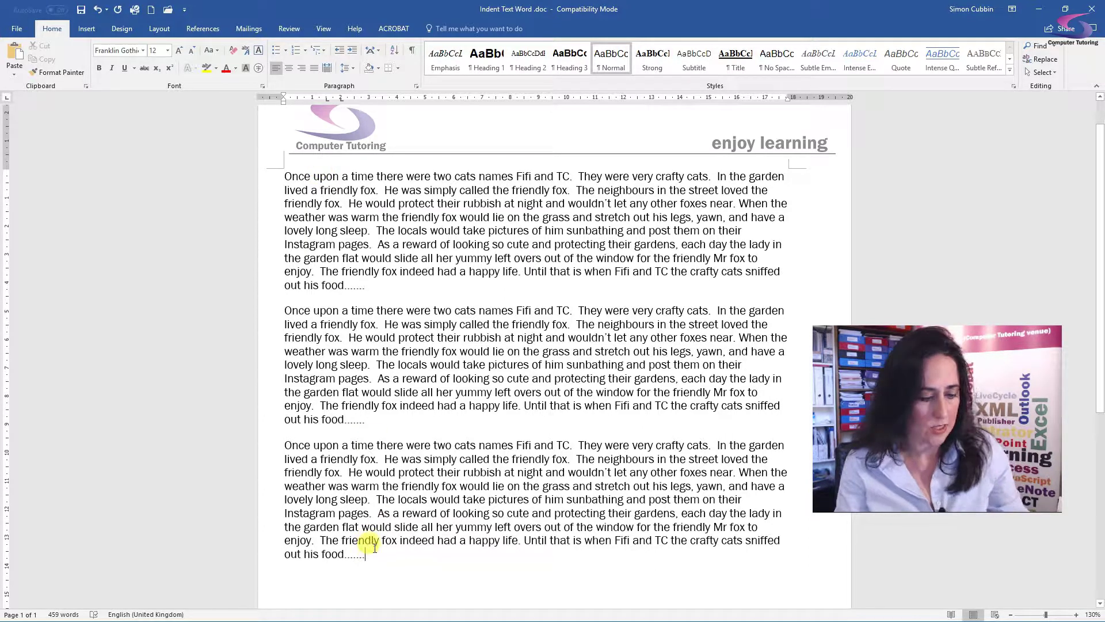
key(ctrl+a)
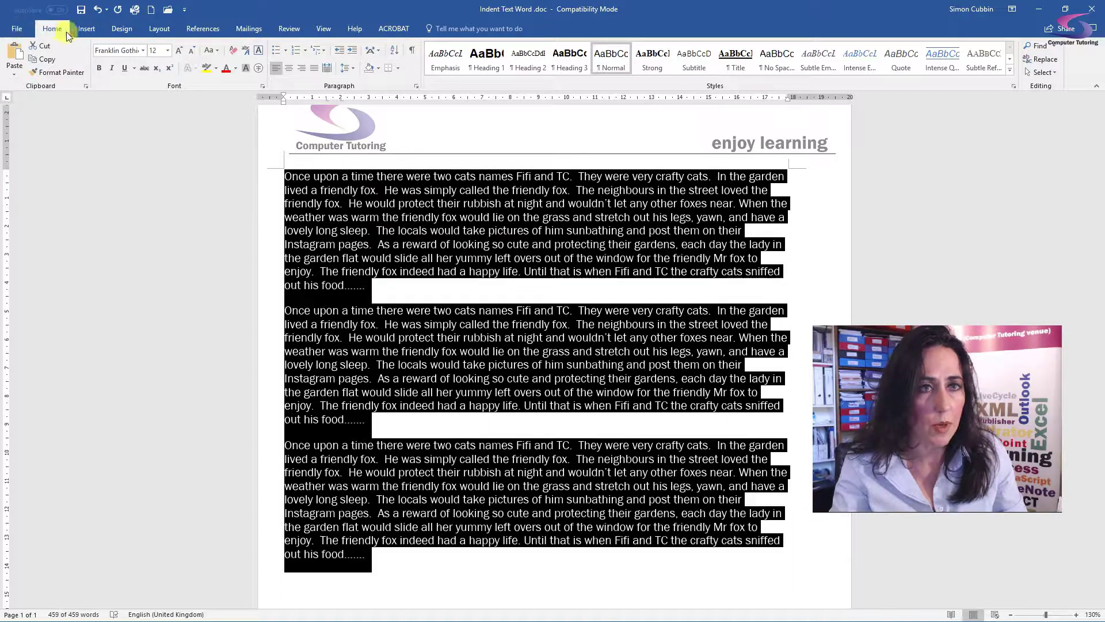
click(160, 30)
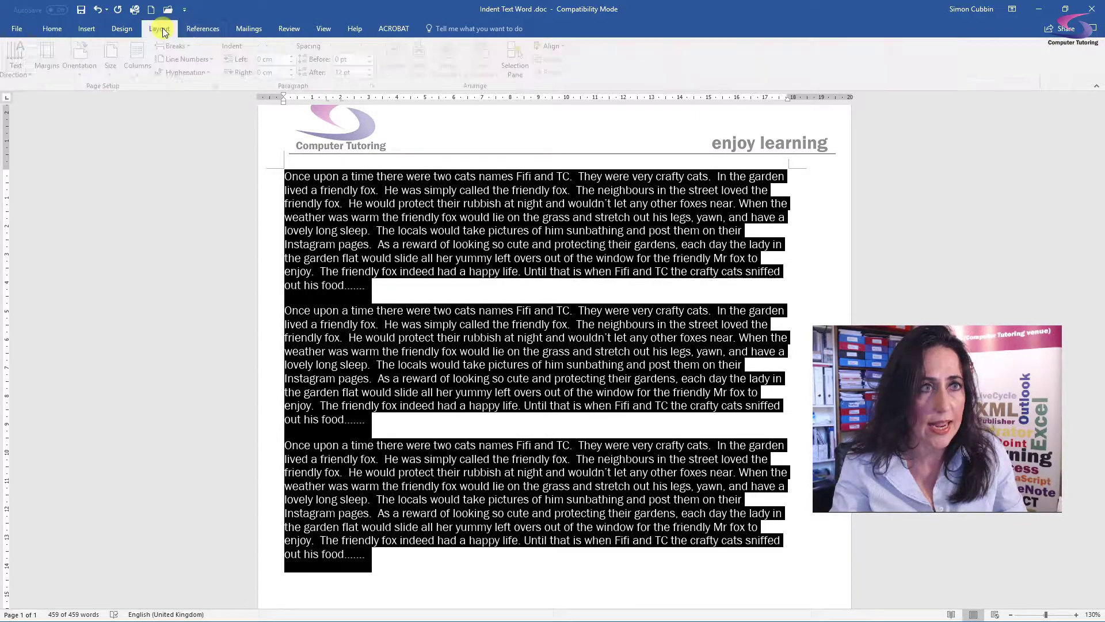
click(377, 85)
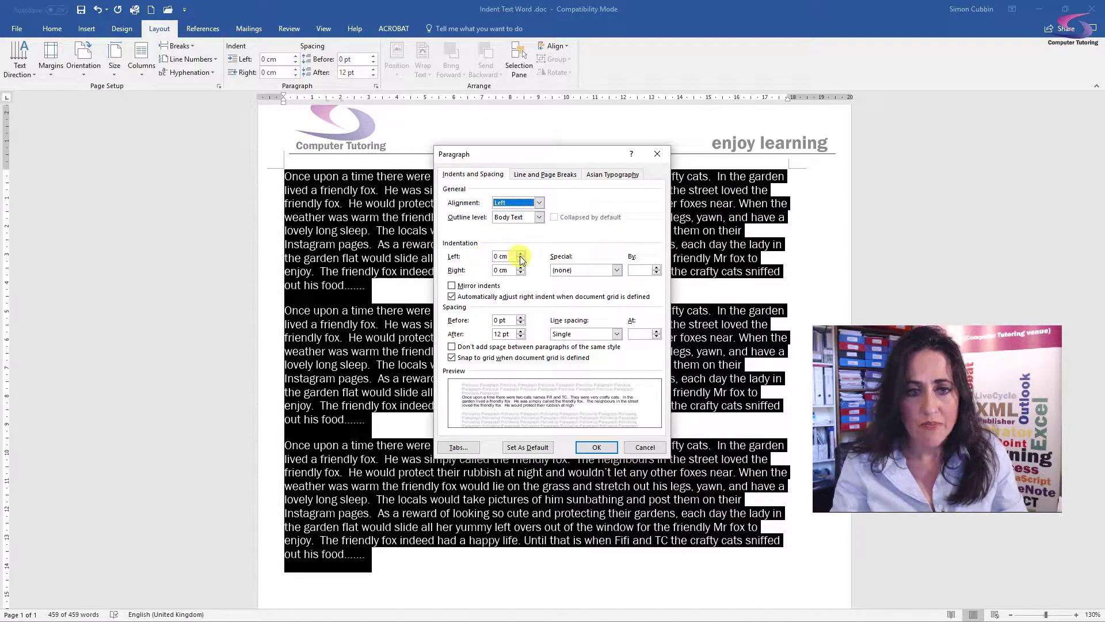
click(521, 254)
click(521, 254)
click(521, 253)
click(522, 253)
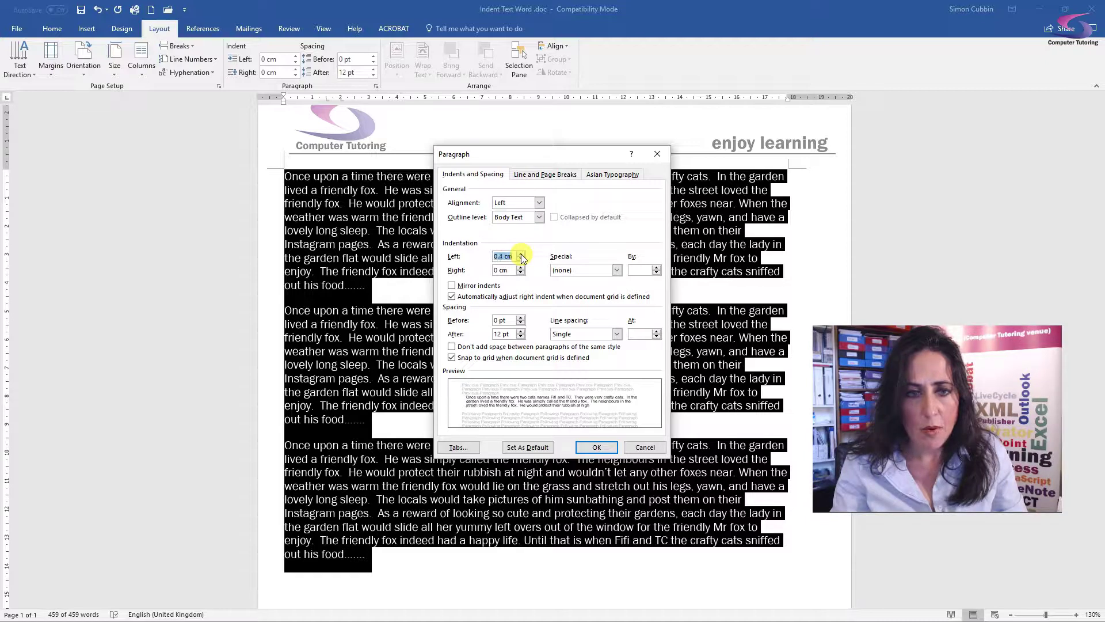
click(522, 254)
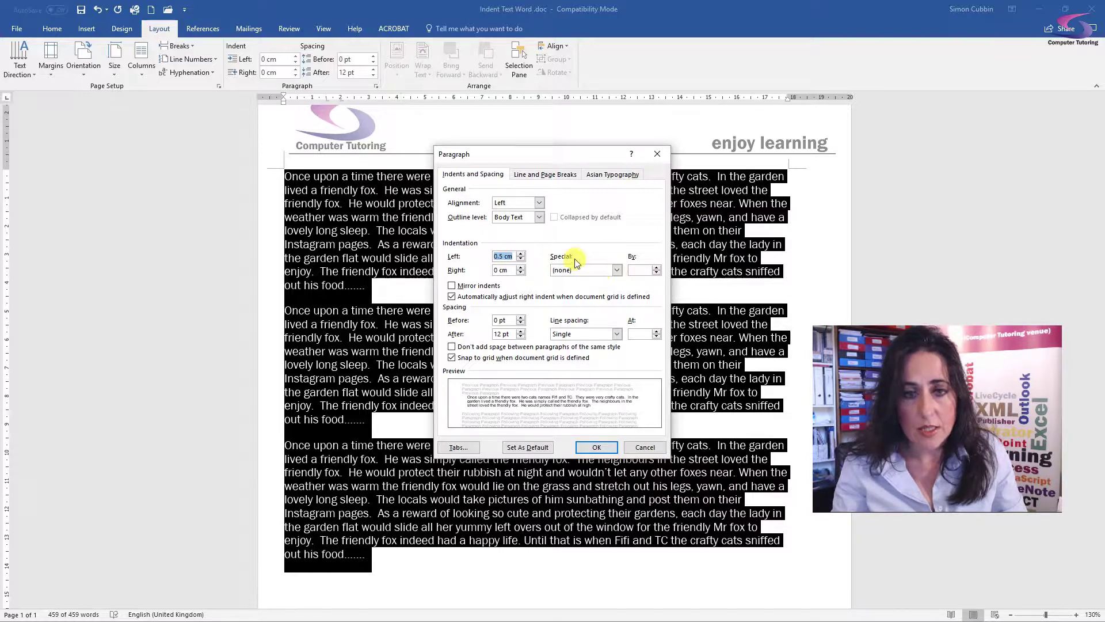
click(616, 270)
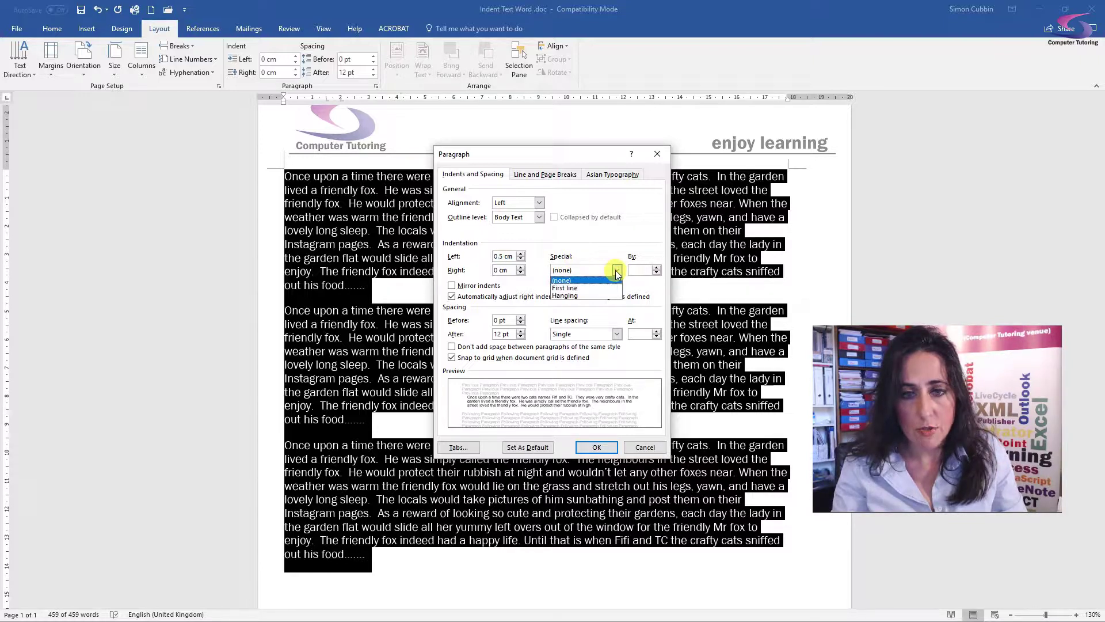
click(585, 287)
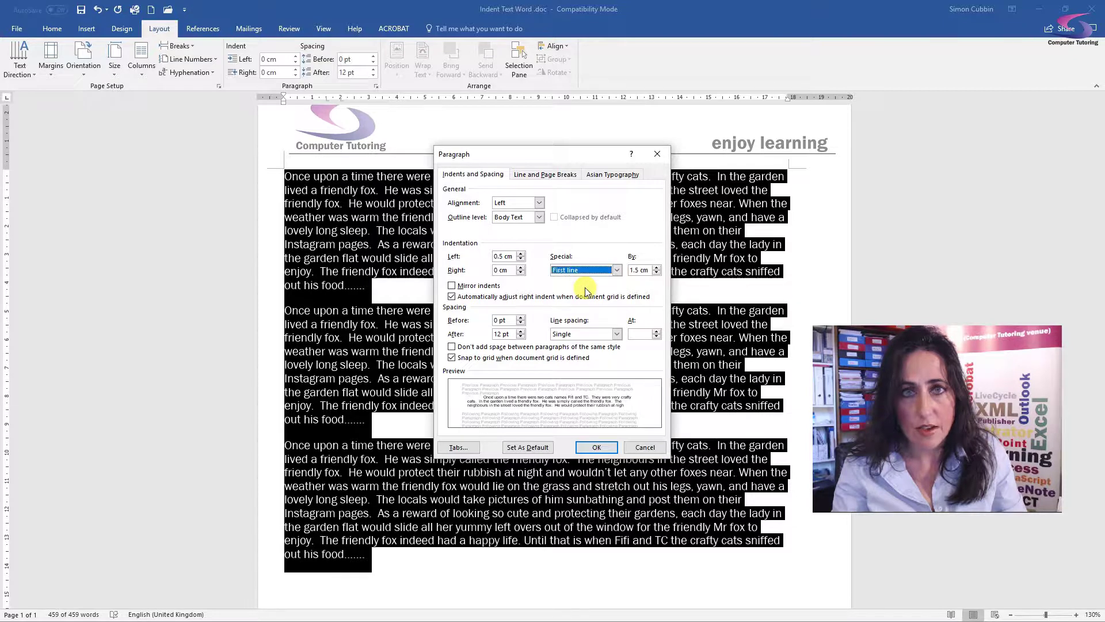
Step: Apply the indent settings, then add a new paragraph 'Once' below the third paragraph
click(596, 447)
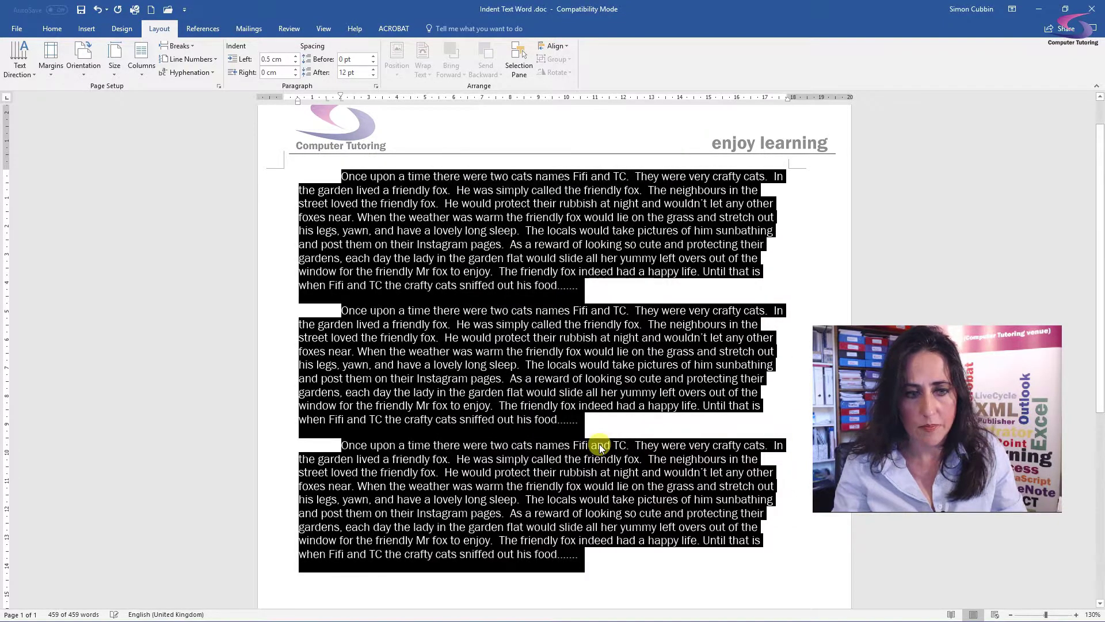
click(590, 554)
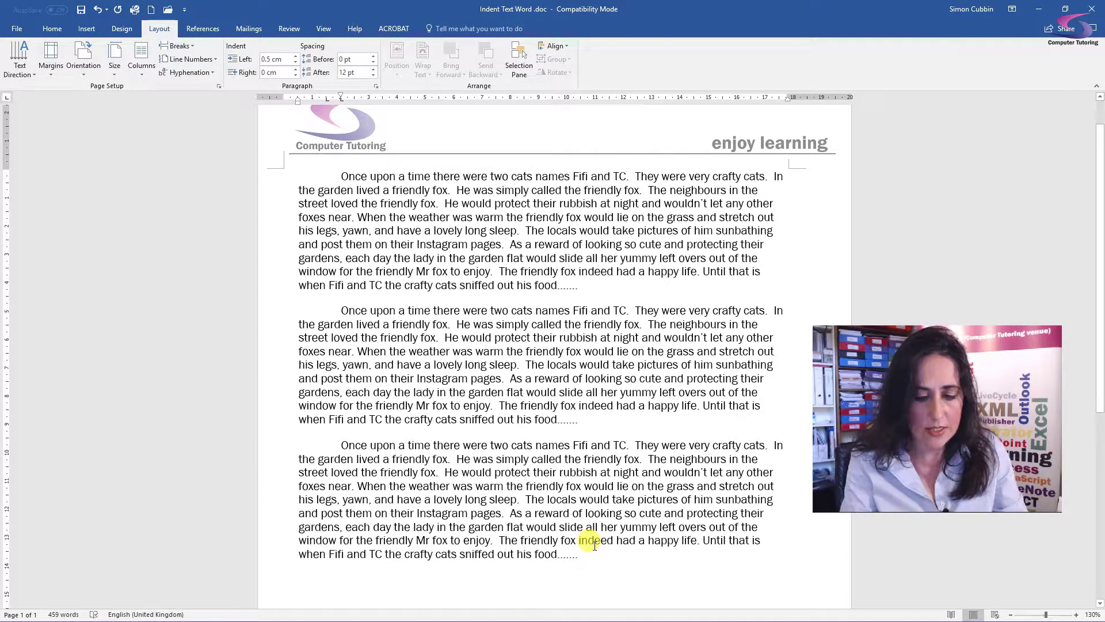
key(Return)
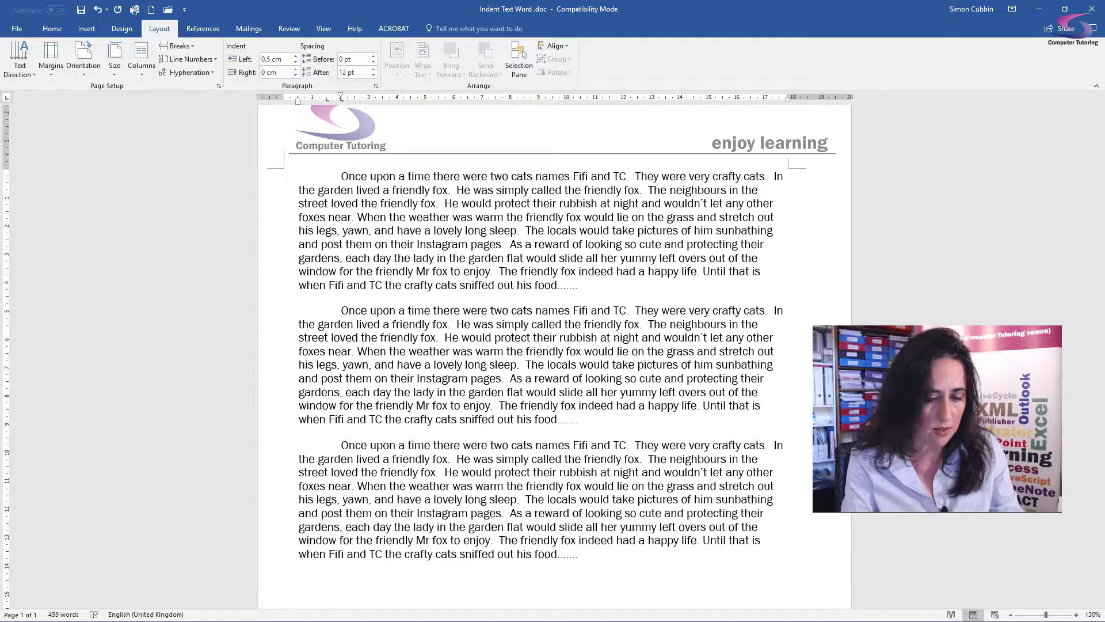
text(Once)
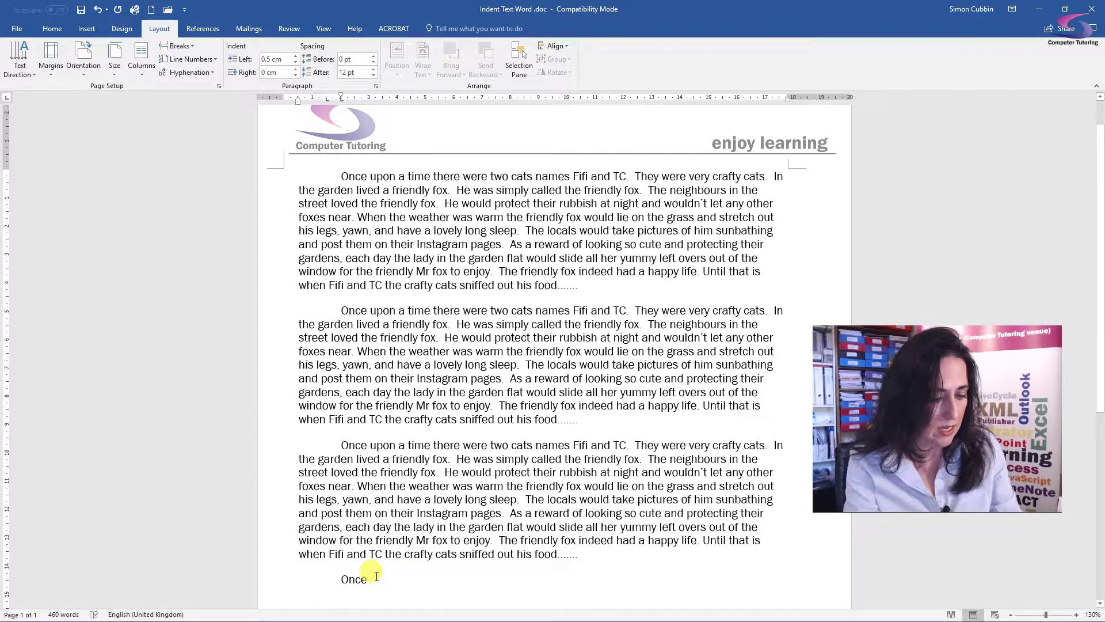
Step: Select all text and set Special to (none) and Left indent to 0 cm
key(ctrl+a)
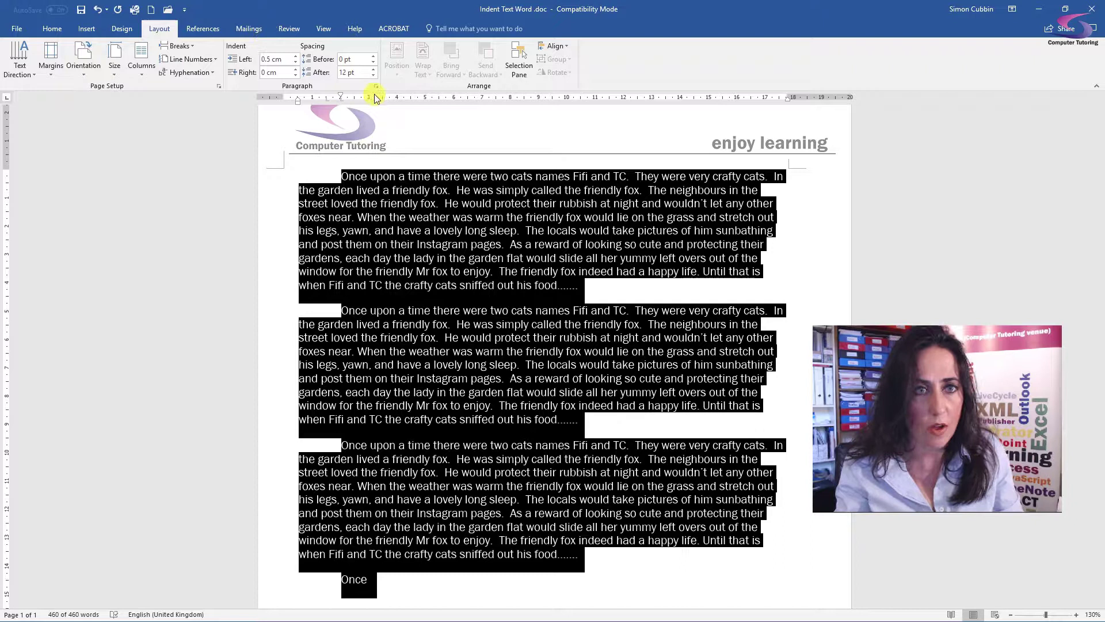
click(376, 86)
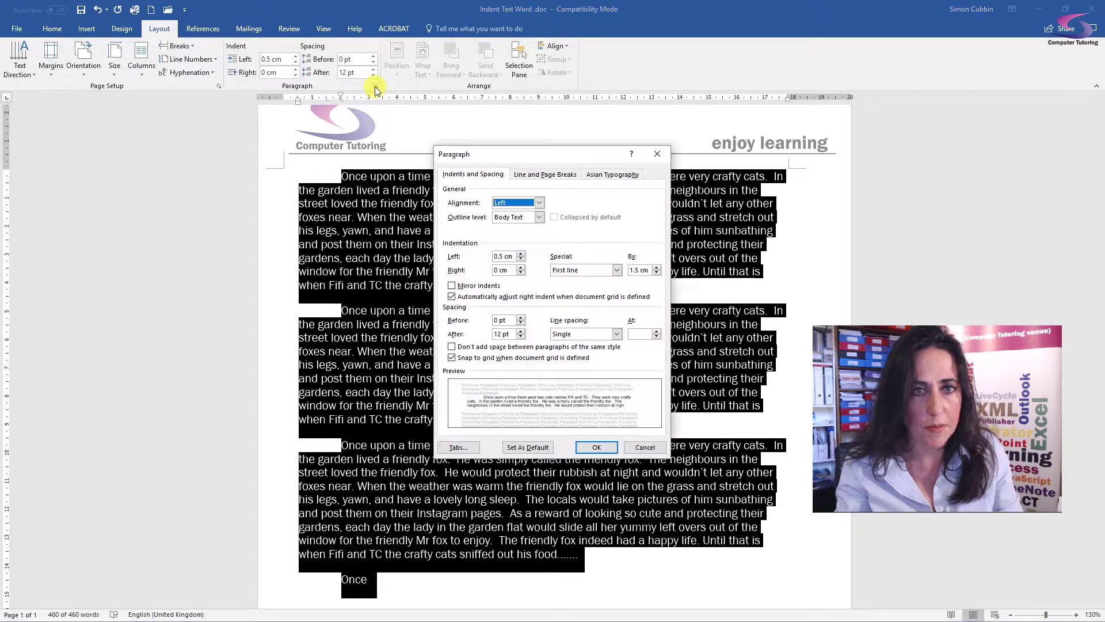
click(617, 271)
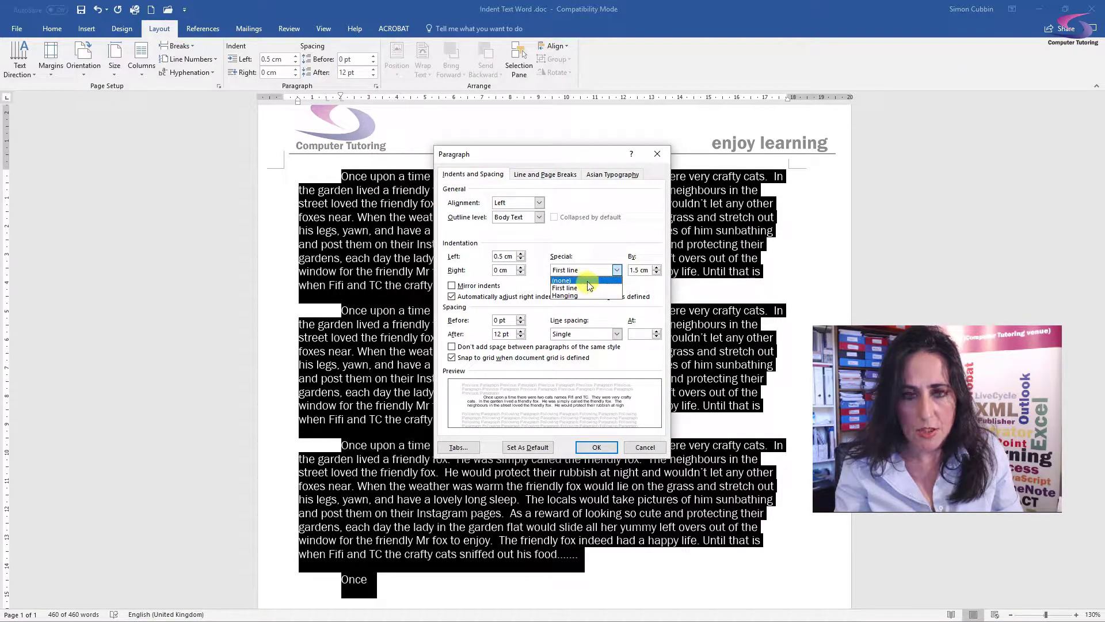
click(587, 281)
click(521, 260)
click(521, 260)
click(521, 260)
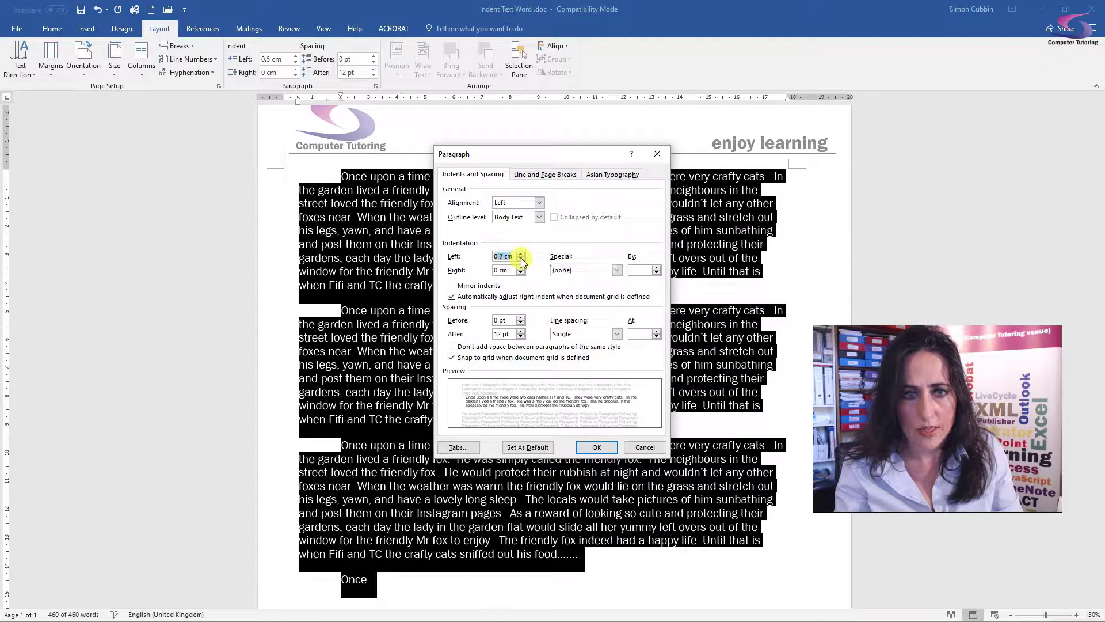
click(521, 260)
click(521, 260)
click(596, 447)
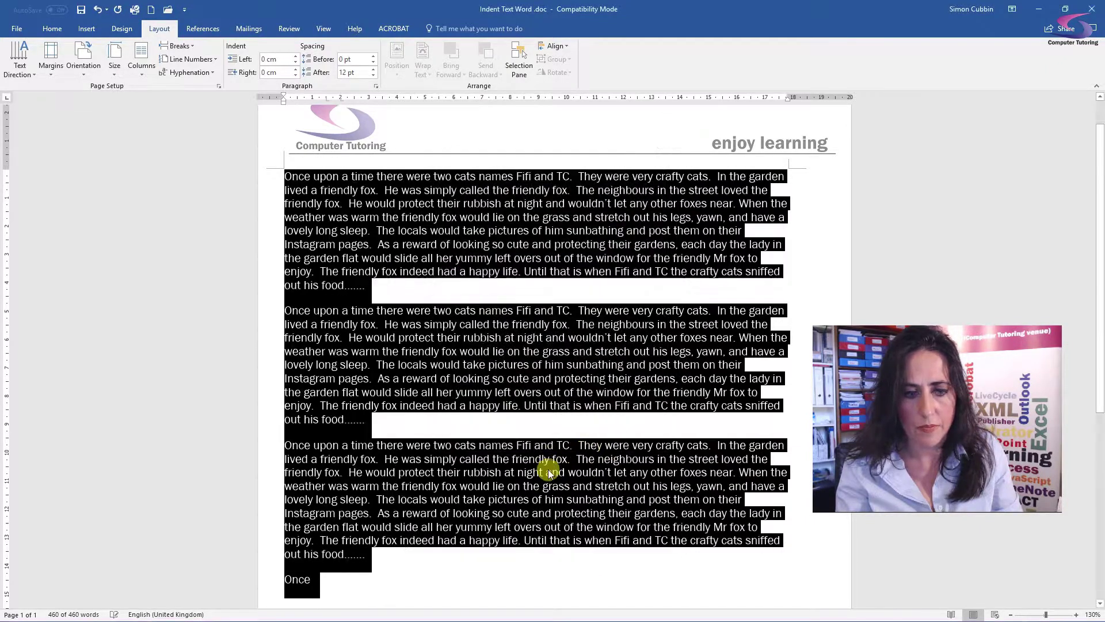
Step: Delete the extra 'Once' line and its empty paragraph
click(353, 572)
drag(269, 579, 266, 574)
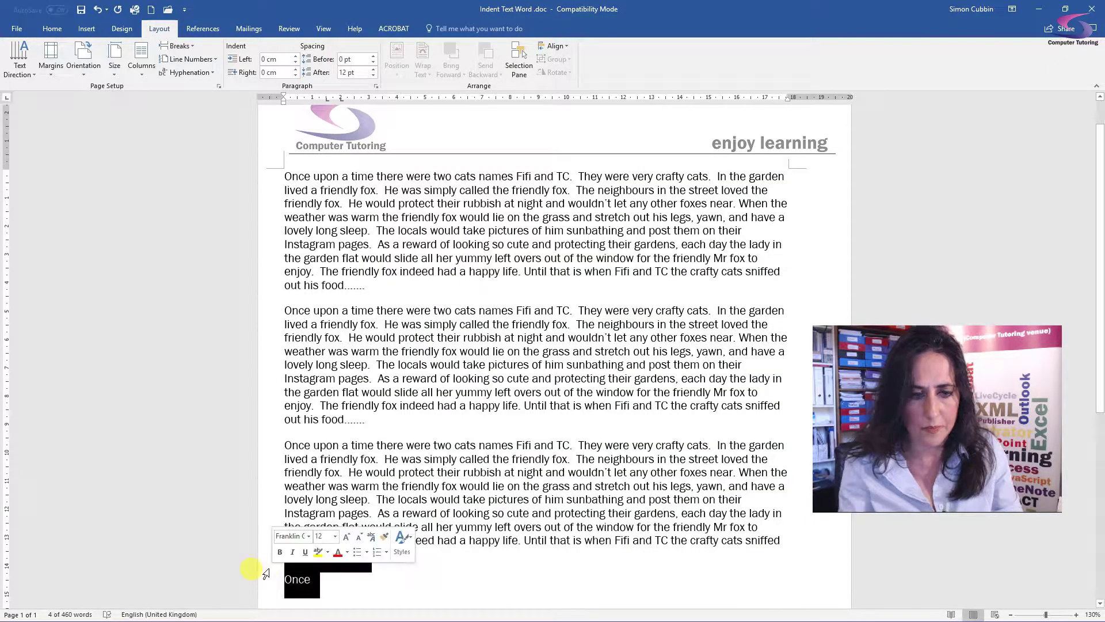
click(310, 580)
key(BackSpace)
key(BackSpace)
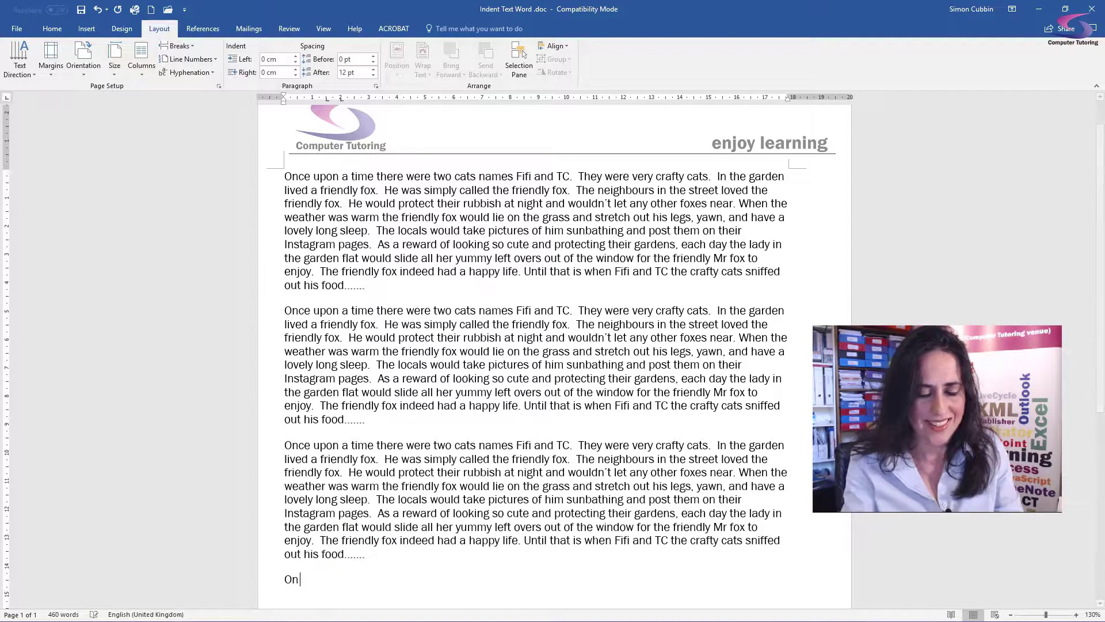
key(BackSpace)
key(BackSpace)
key(BackSpace)
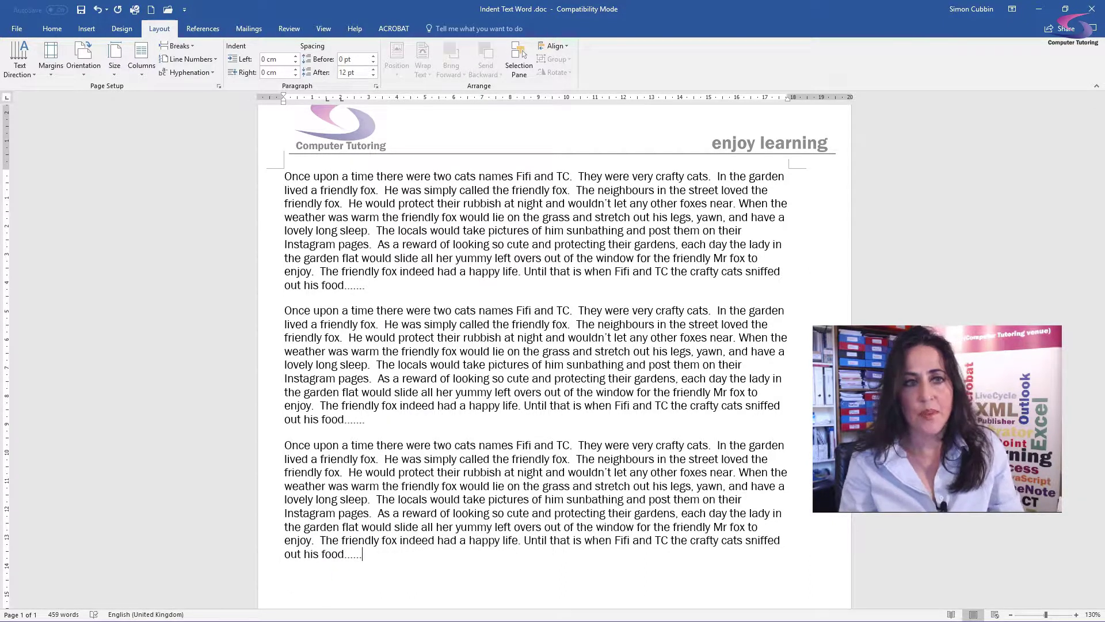
Step: Scroll to the top of the document and select all the story text
scroll(458, 272, up, 1)
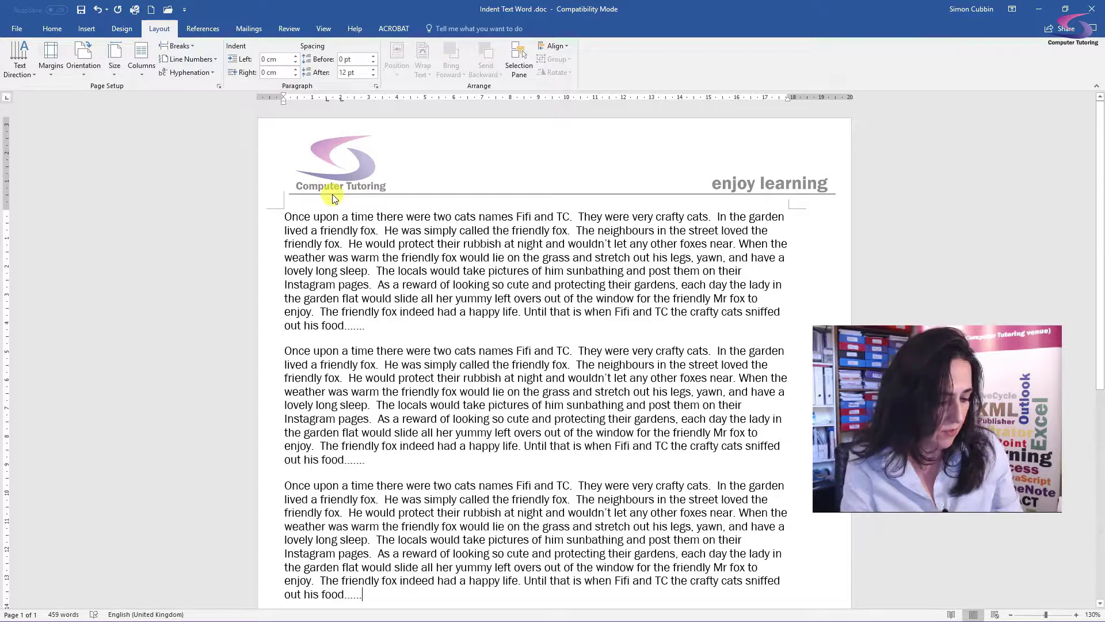
key(ctrl+a)
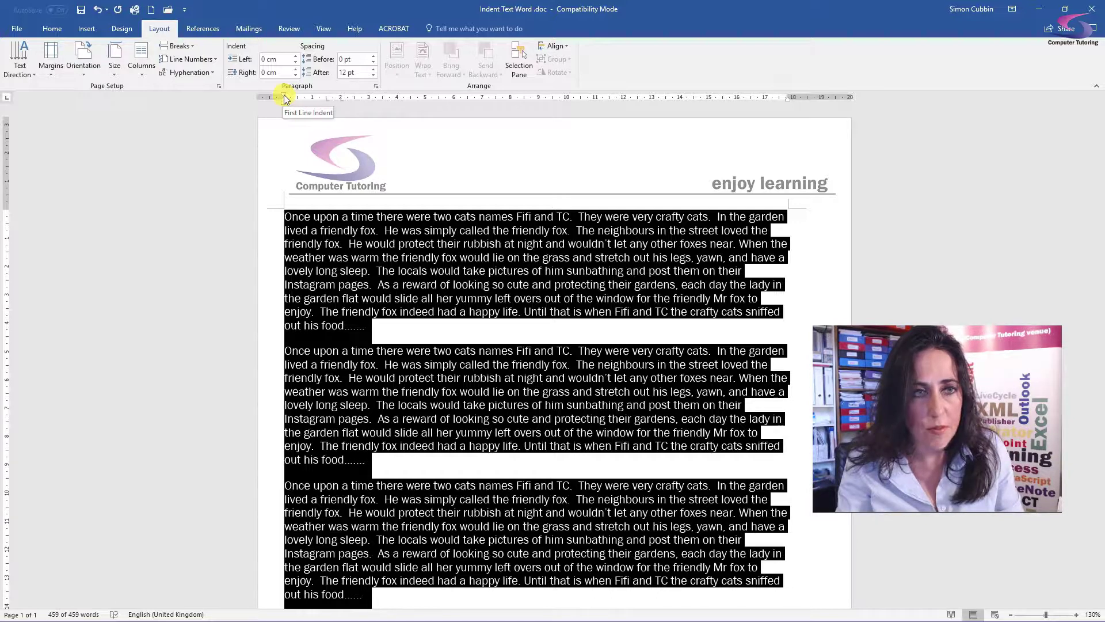
Step: Drag the ruler's First Line Indent marker right, then start an indented paragraph 'Once' below the story
drag(285, 96, 315, 103)
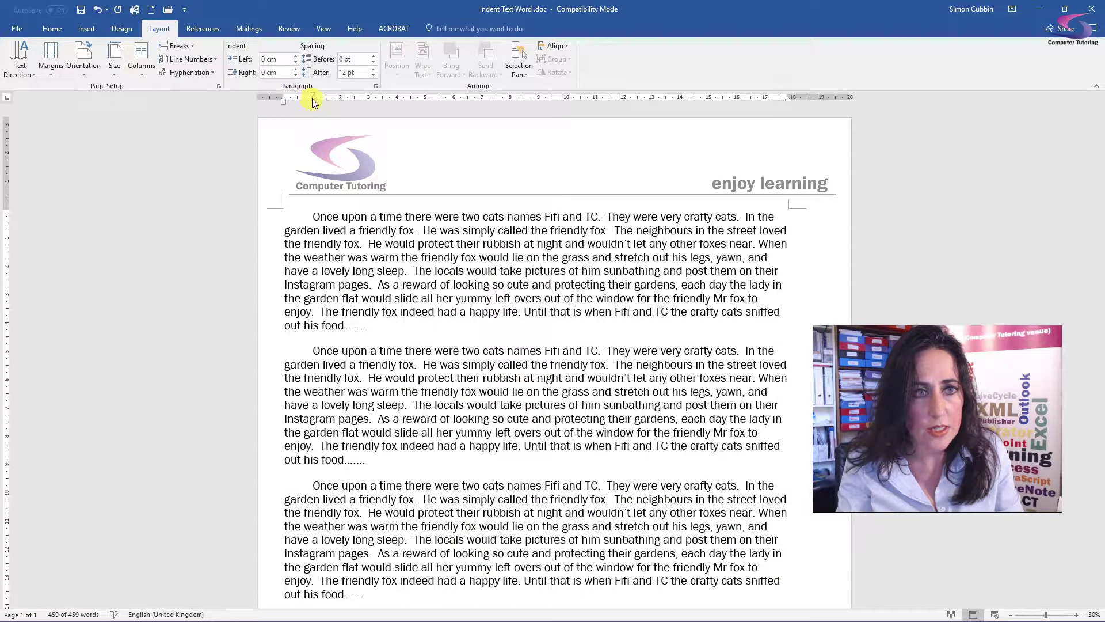
click(381, 326)
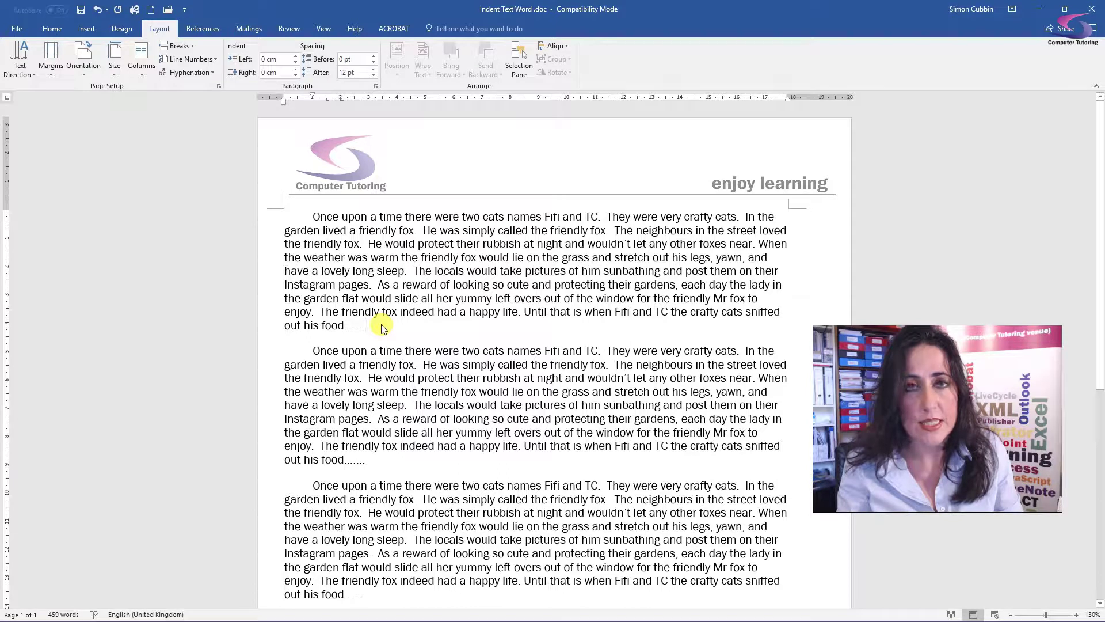
scroll(382, 326, down, 3)
click(394, 452)
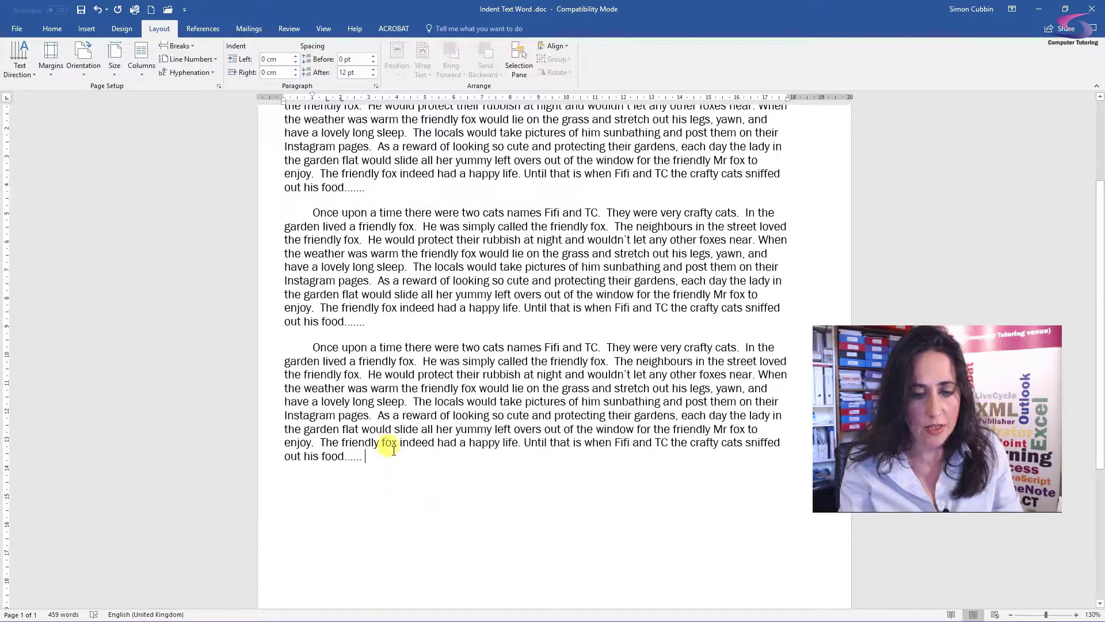
key(Return)
text(Once)
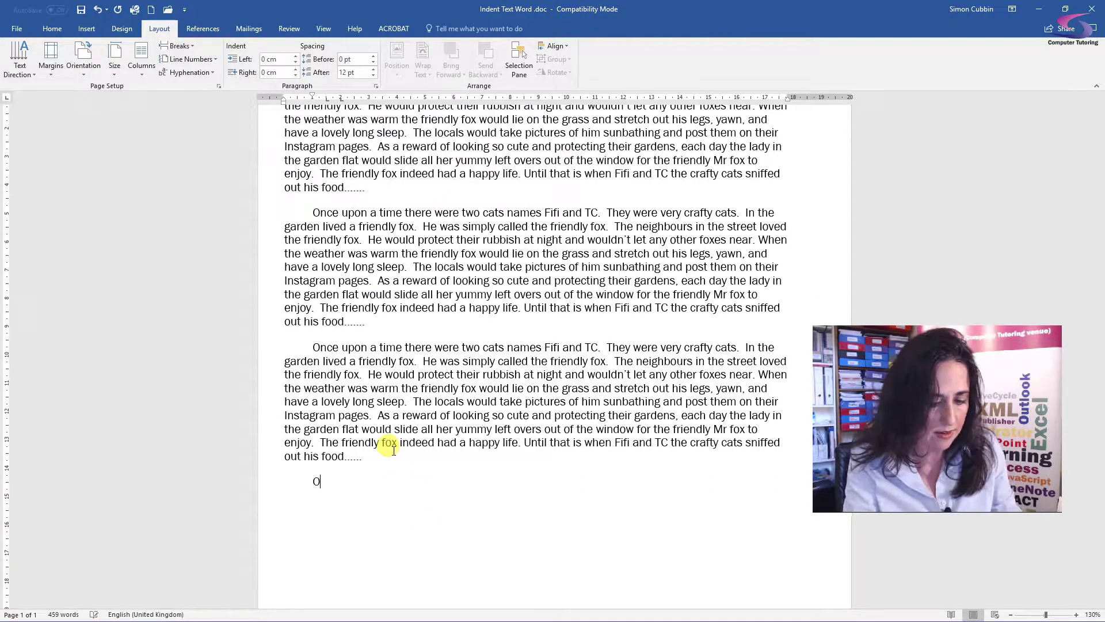